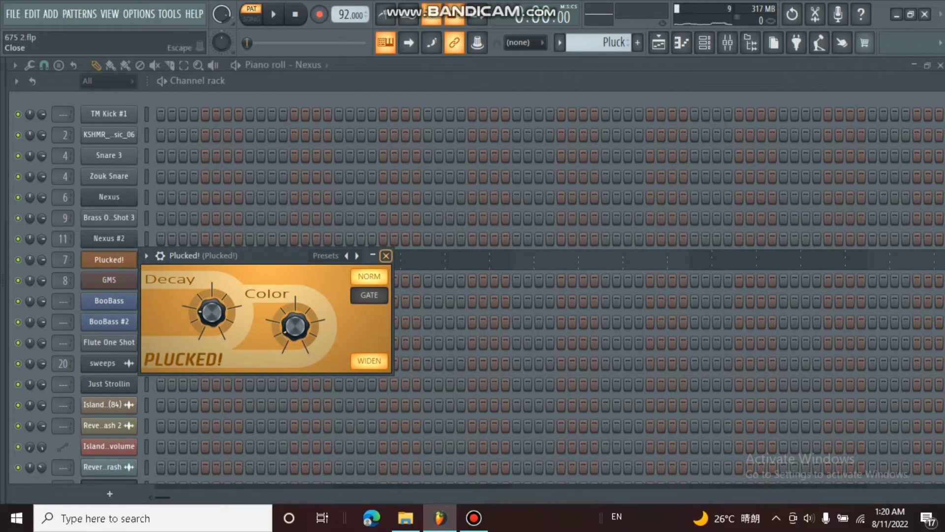
# Close the Plucked! instrument and play the Pluck pattern in the piano roll to examine its chord notes.
pyautogui.click(386, 256)
pyautogui.click(157, 259)
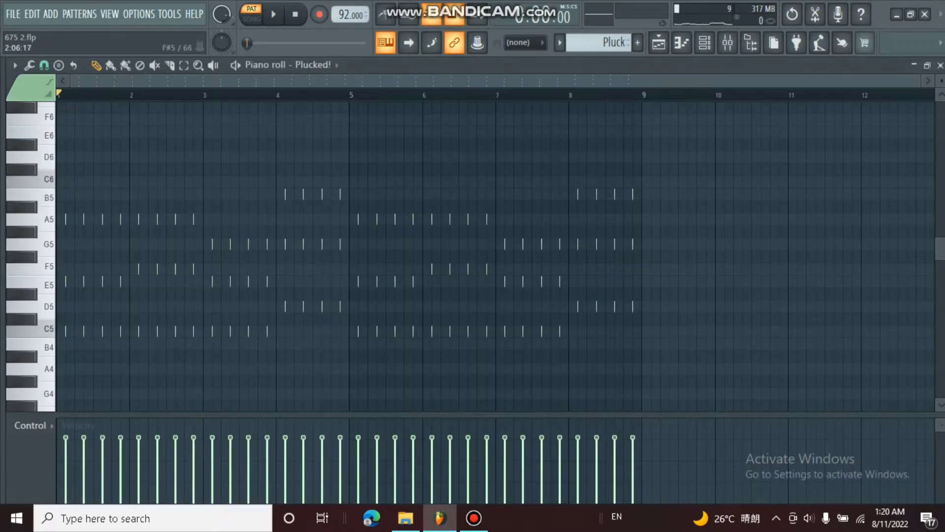
pyautogui.scroll(5, 492, 284)
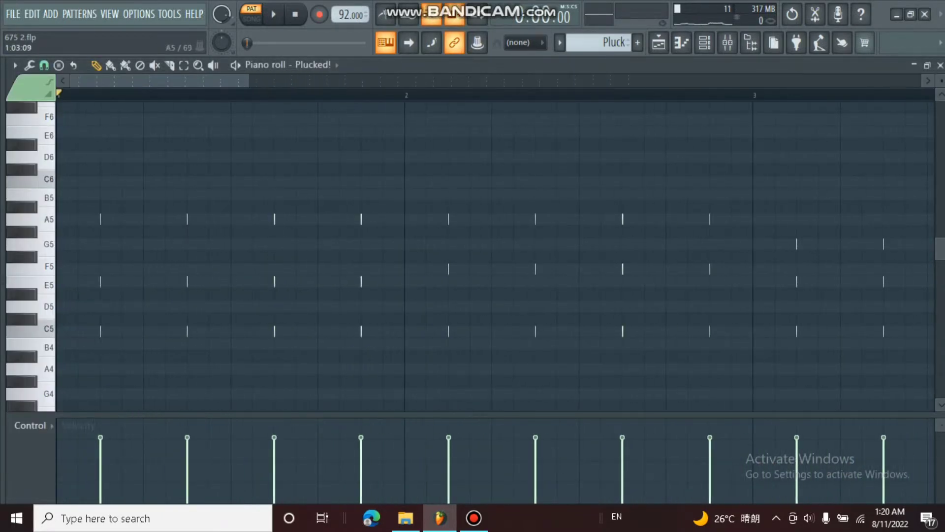
pyautogui.scroll(2, 79, 285)
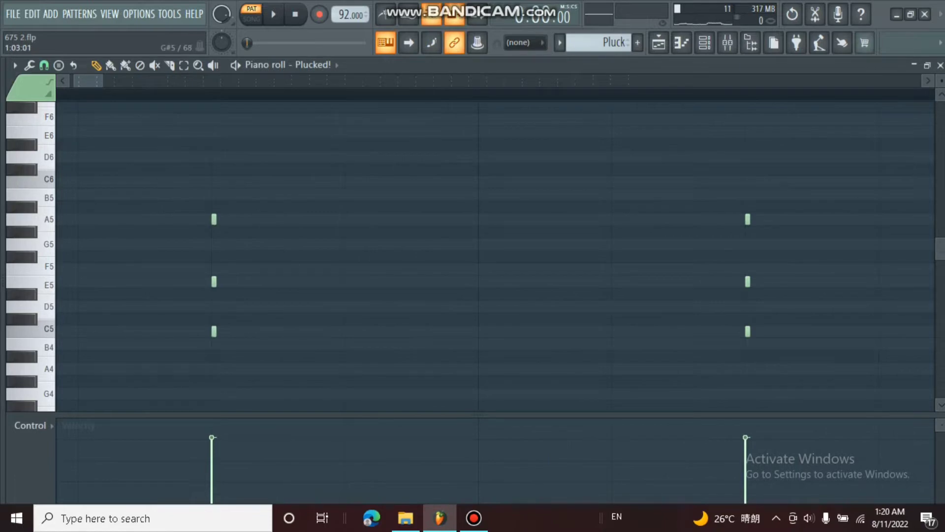
pyautogui.scroll(-4, 196, 244)
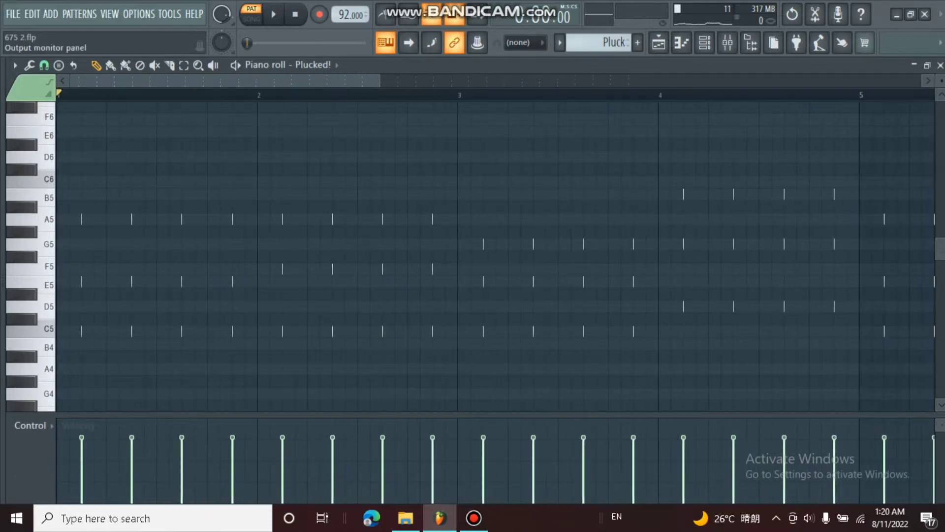
pyautogui.press('space')
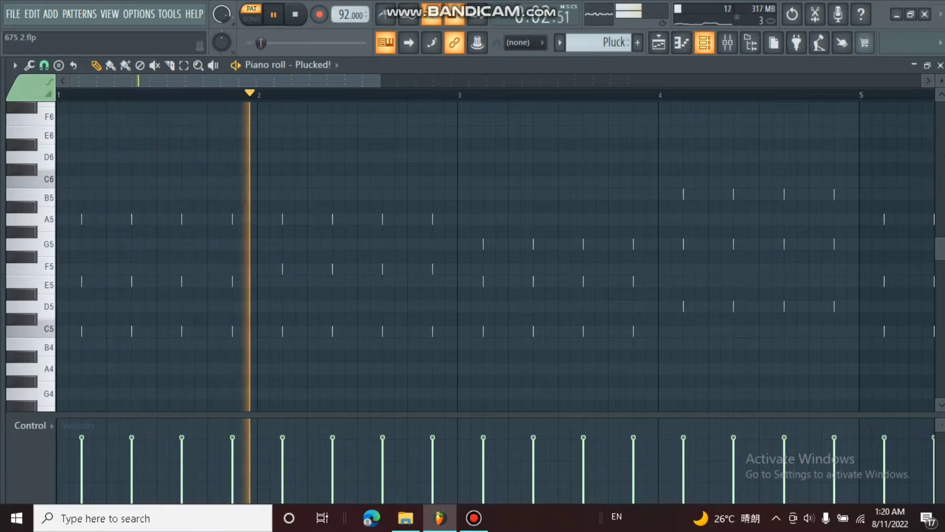
pyautogui.scroll(-5, 492, 256)
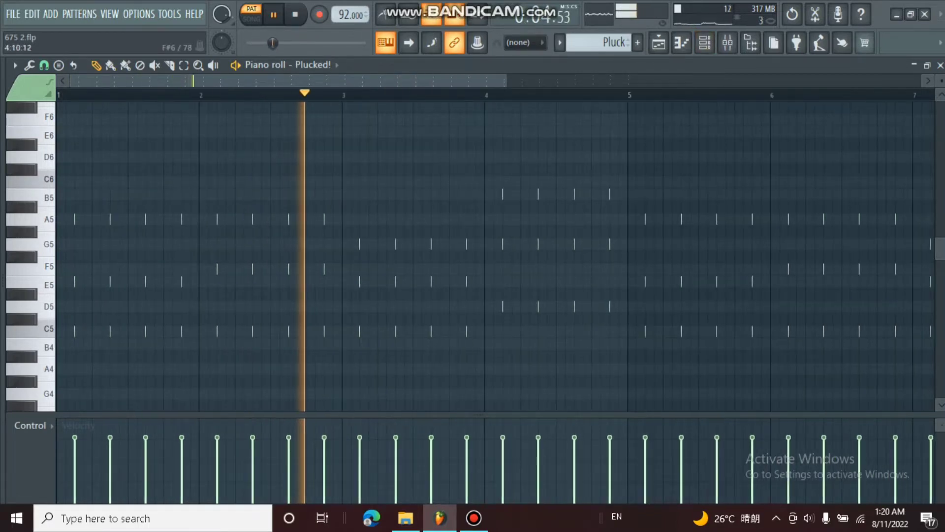
pyautogui.scroll(-2, 492, 256)
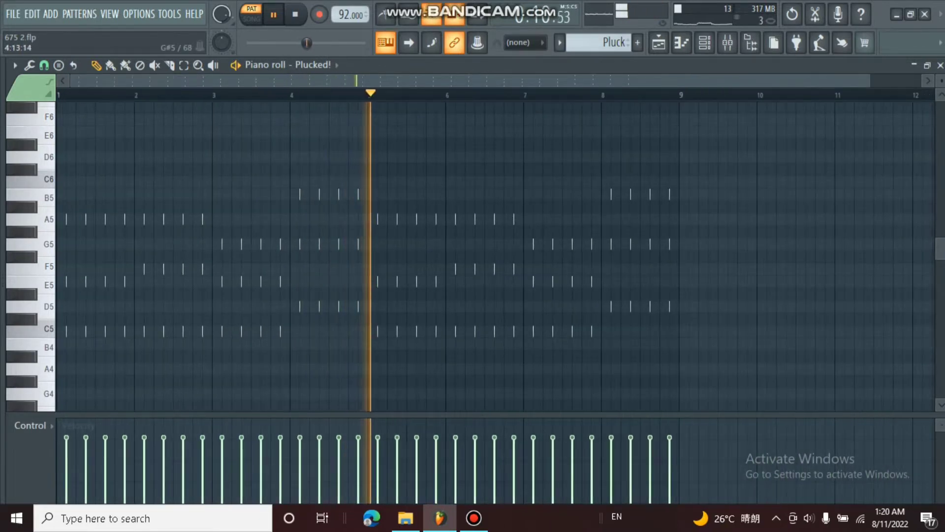
pyautogui.scroll(2, 493, 256)
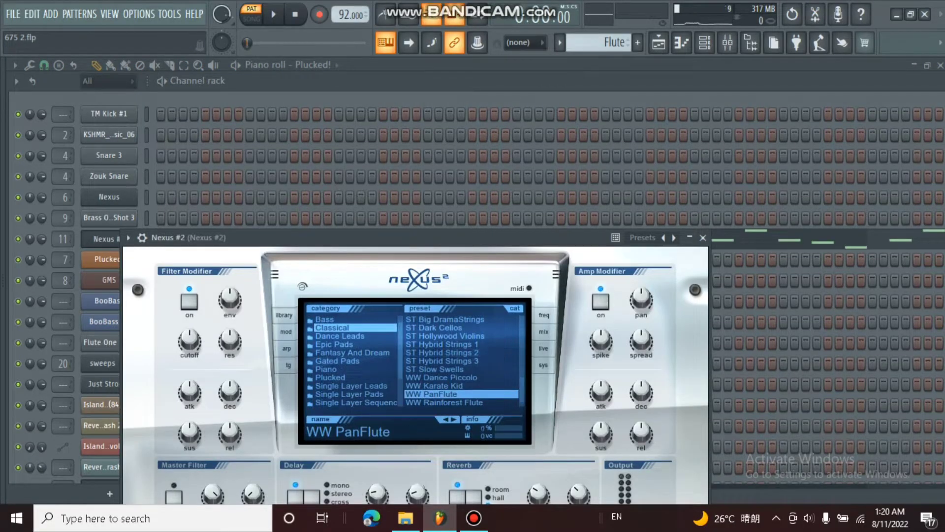
# Close the Nexus #2 instrument and review the Flute pattern's melody in the piano roll.
pyautogui.click(703, 238)
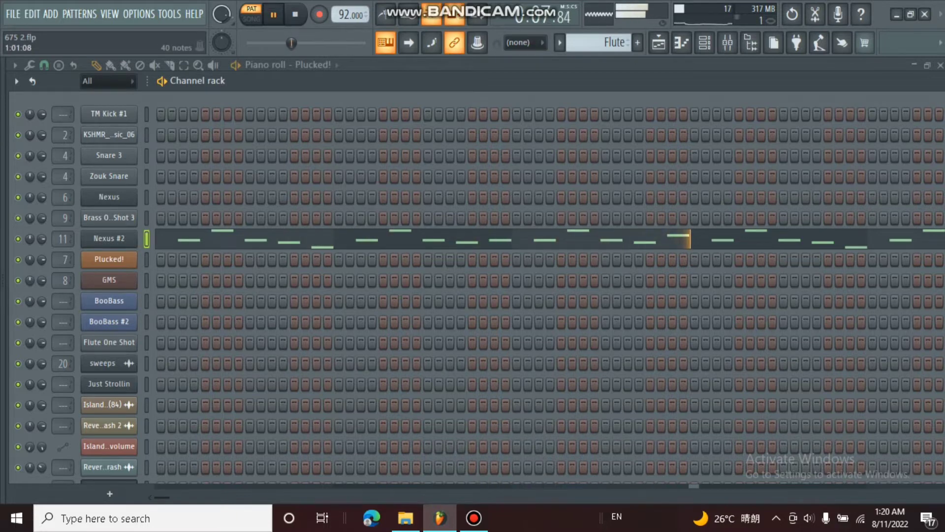
pyautogui.press('F7')
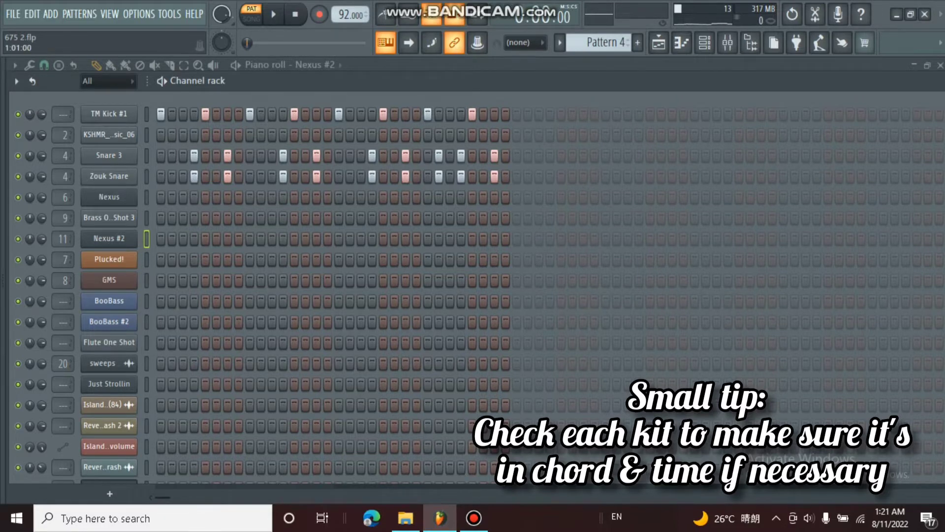
# Check the TM Kick #1 channel's sample and volume envelope settings.
pyautogui.click(109, 114)
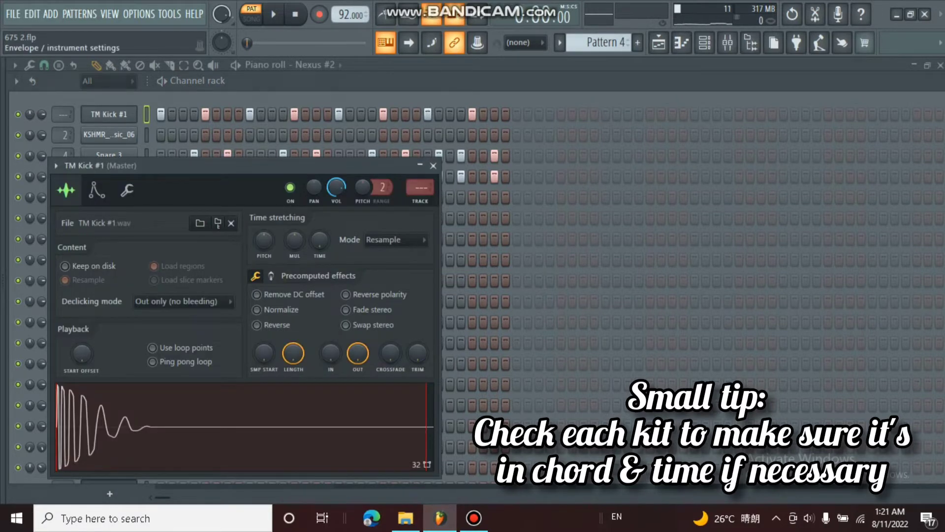
pyautogui.click(97, 189)
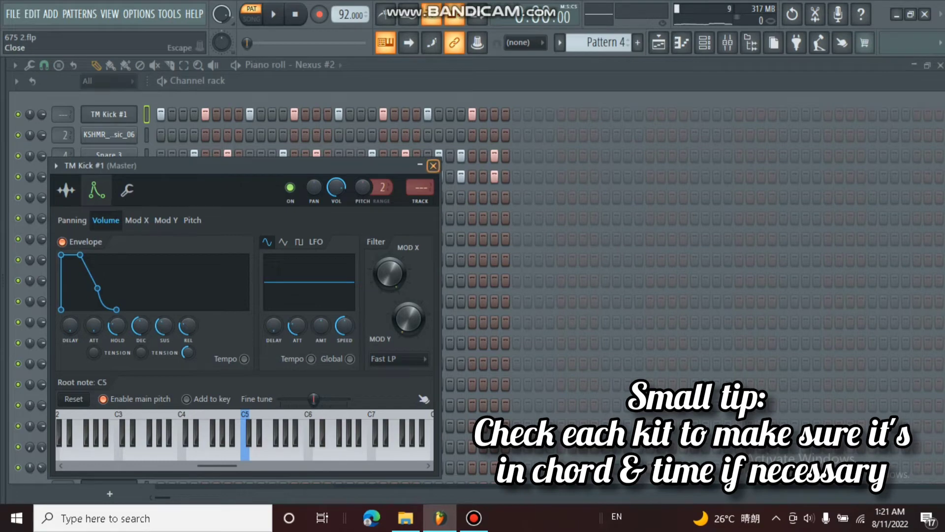
pyautogui.click(433, 166)
# Check the Snare 3 channel's volume envelope and miscellaneous settings.
pyautogui.click(109, 155)
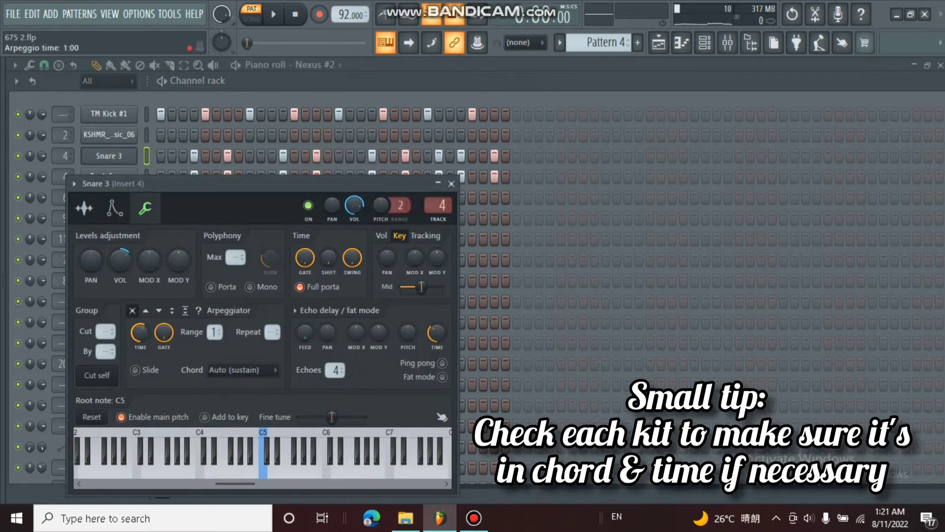
pyautogui.click(114, 208)
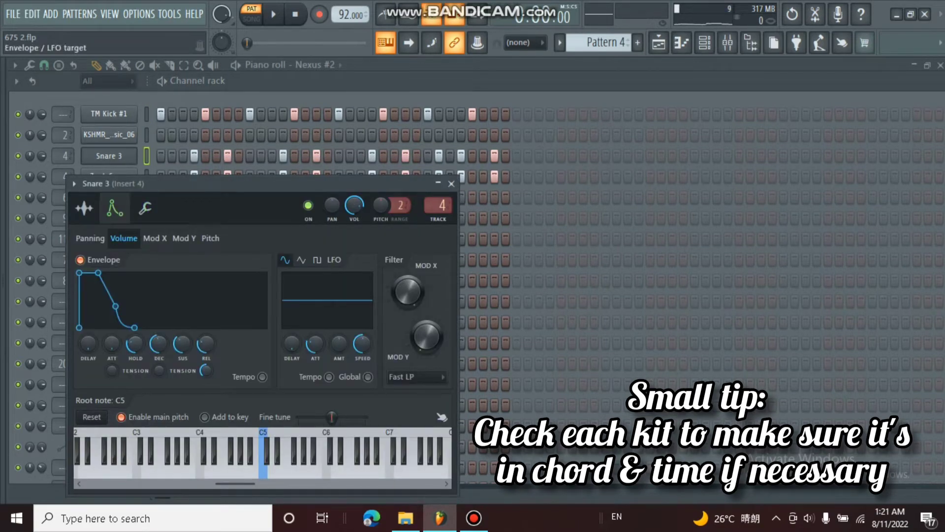
pyautogui.click(145, 208)
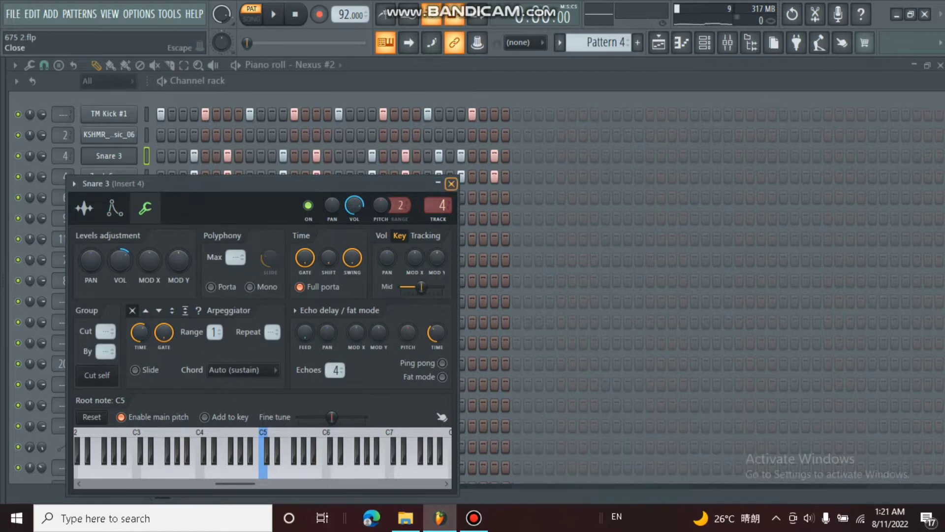
pyautogui.click(451, 183)
# Check the Zouk Snare channel's sample and volume envelope settings.
pyautogui.click(109, 176)
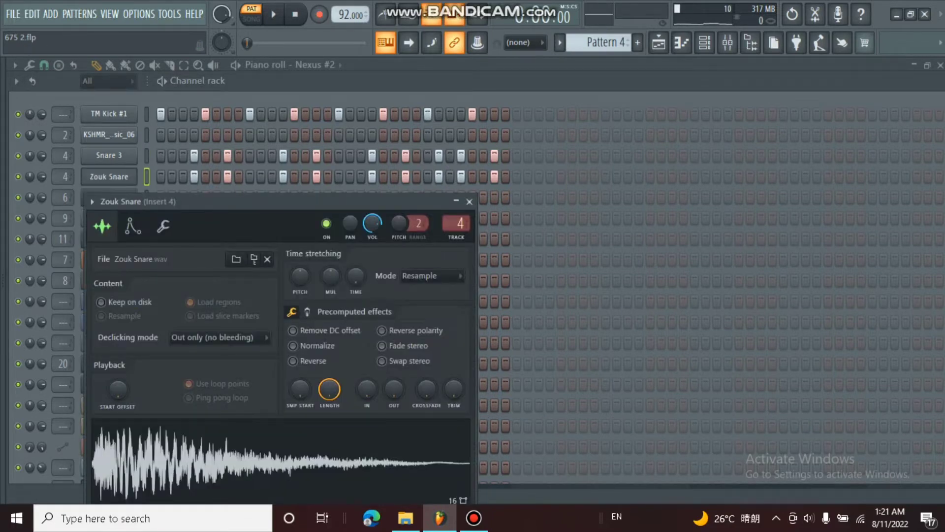
pyautogui.click(132, 226)
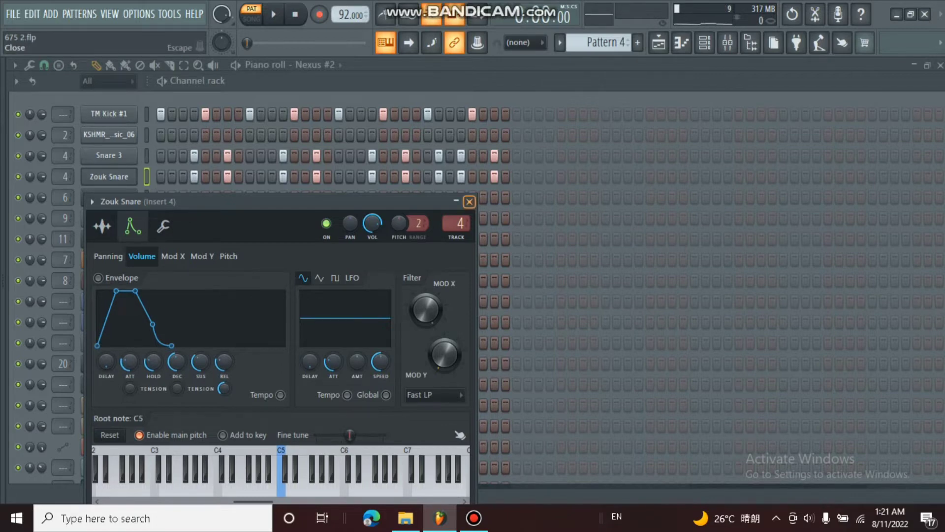
pyautogui.click(469, 201)
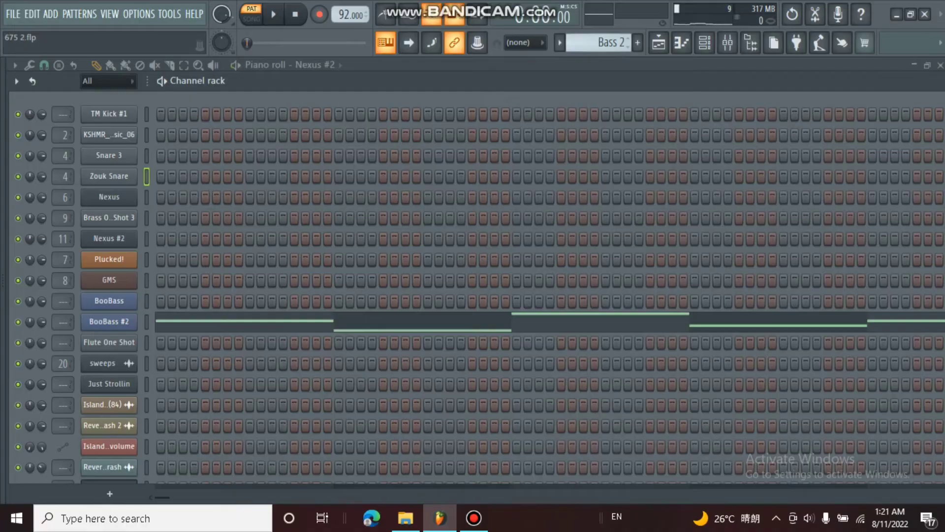
# Review the BooBass #2 instrument's settings and play through the Bass 2 pattern's notes in the piano roll.
pyautogui.click(109, 321)
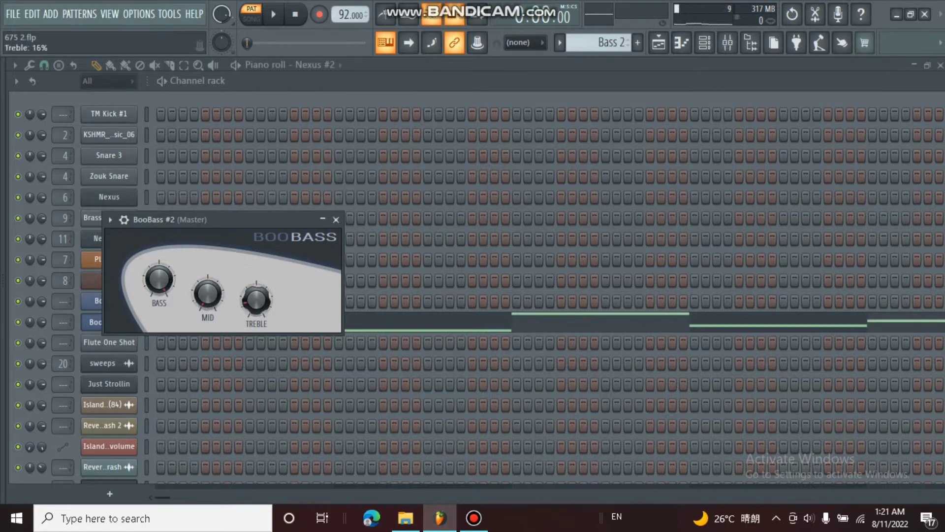
pyautogui.click(335, 219)
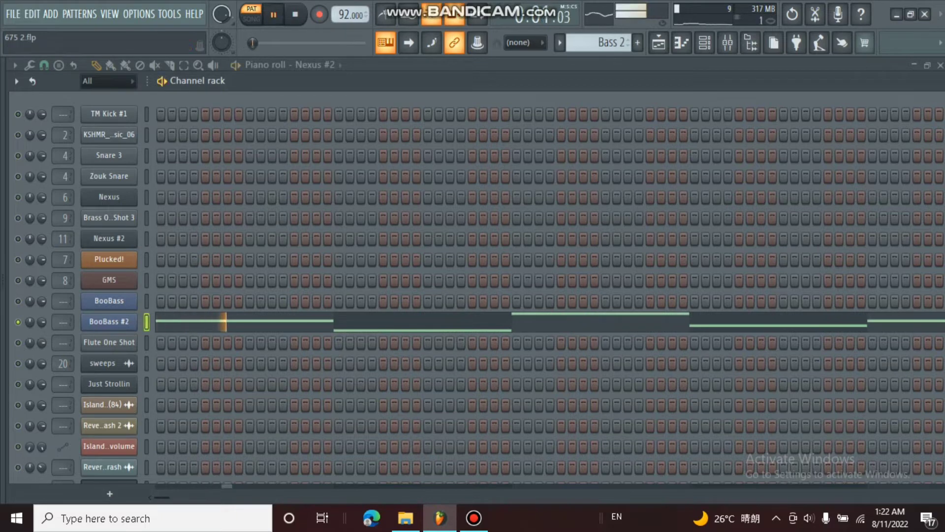
pyautogui.press('F7')
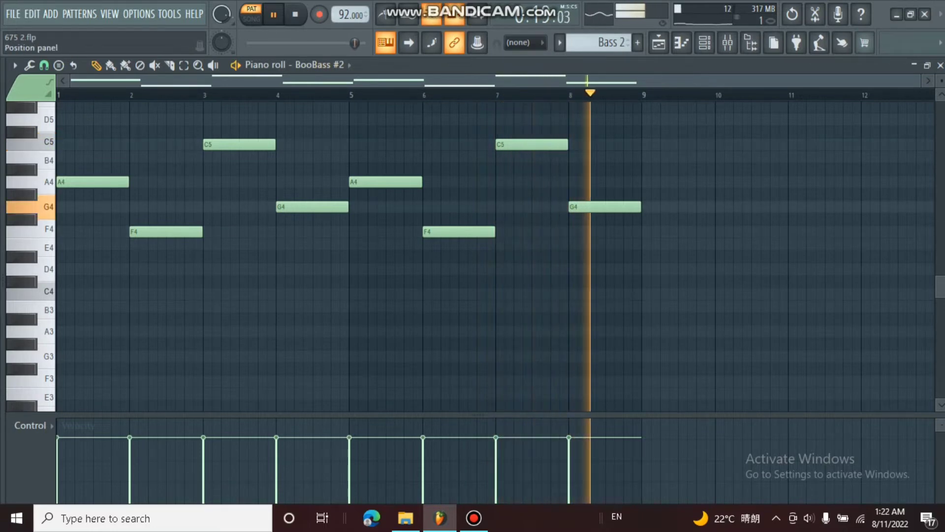
pyautogui.press('space')
pyautogui.press('F6')
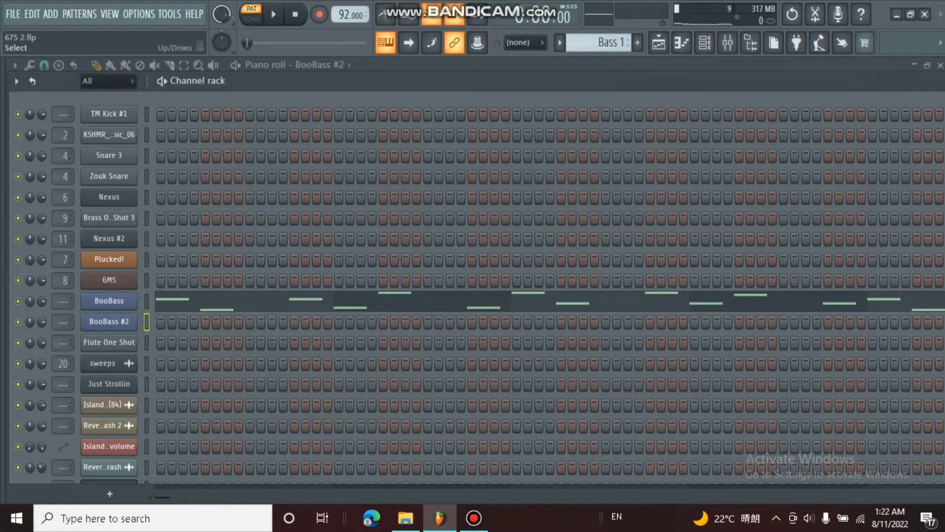
# Examine the BooBass channel's notes for the Bass 1 pattern in the piano roll.
pyautogui.press('F7')
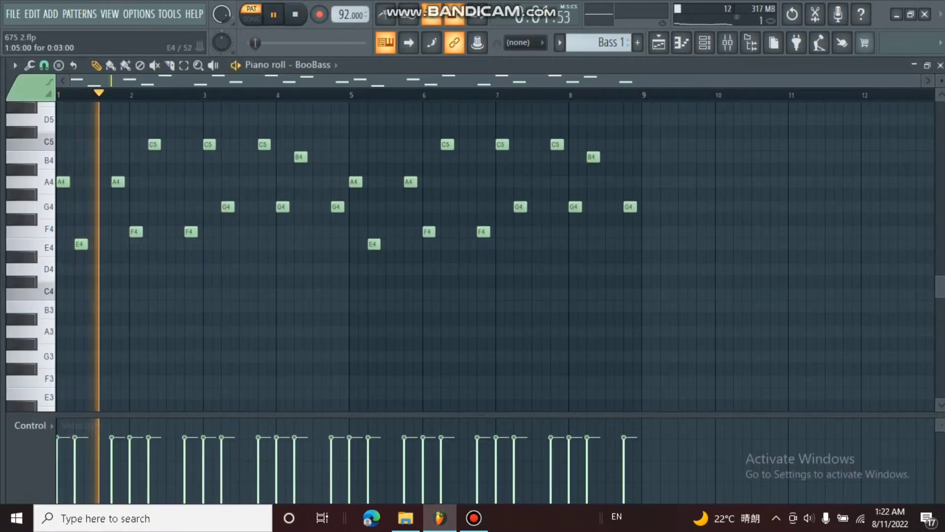
pyautogui.scroll(2, 82, 243)
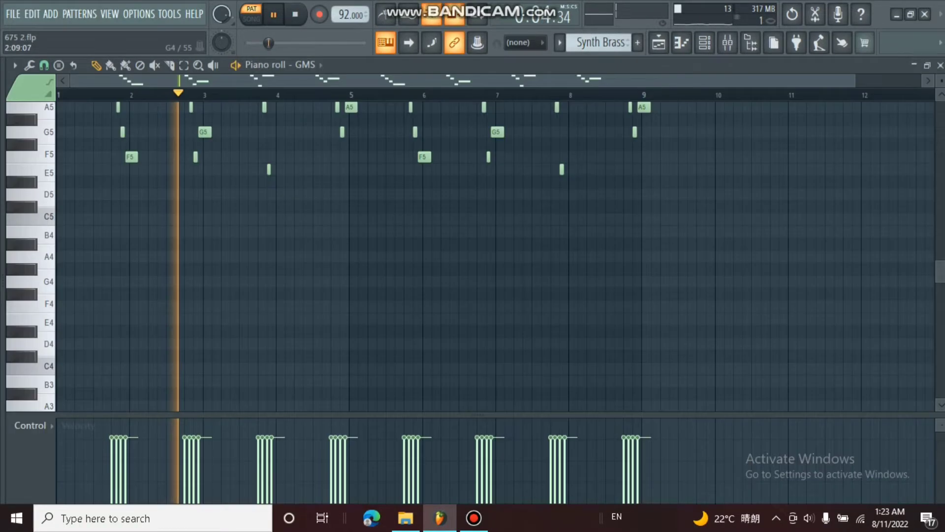
# Review the Synth Brass pattern's notes in the piano roll and the GMS synthesizer's settings.
pyautogui.click(492, 280)
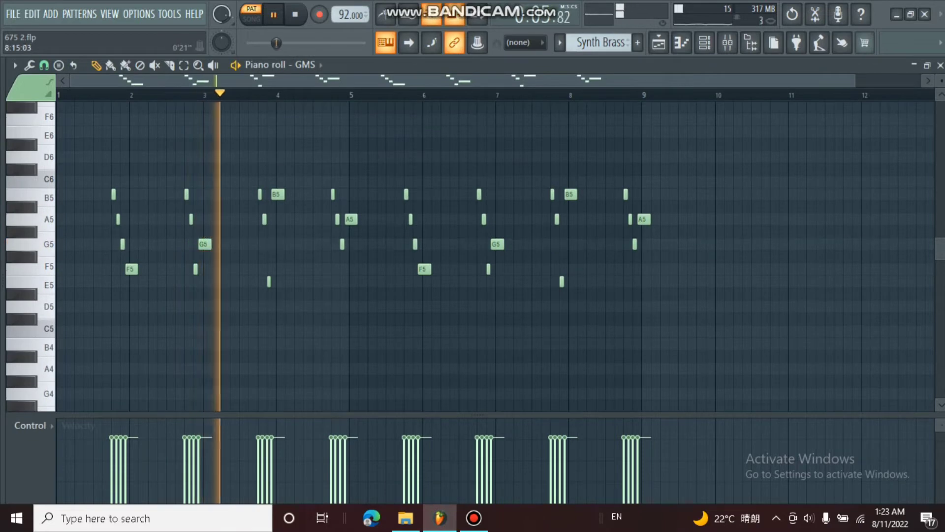
pyautogui.press('F6')
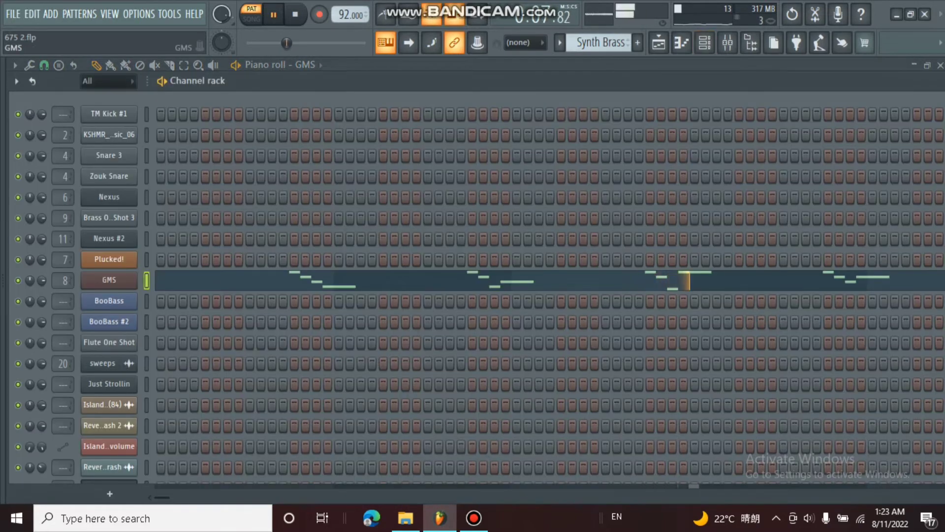
pyautogui.click(109, 280)
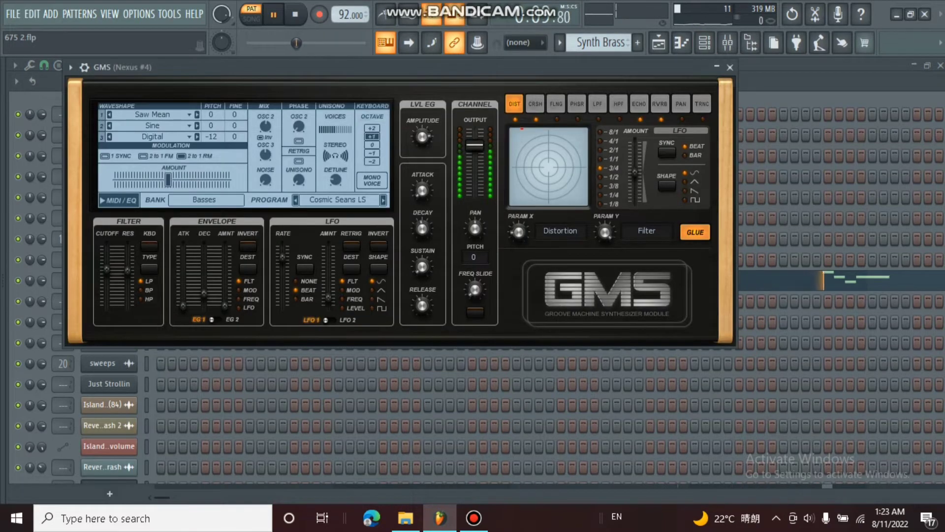
pyautogui.click(730, 67)
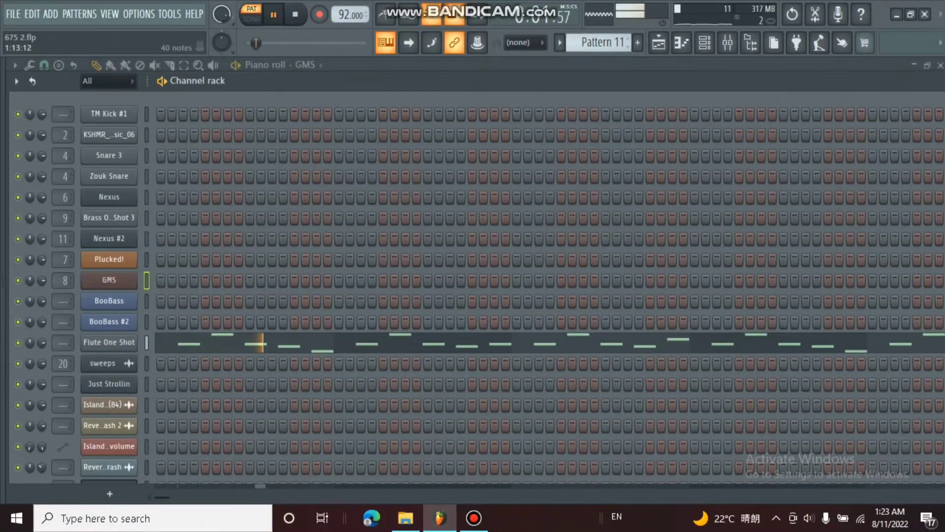
# Review the Flute One Shot melody and the Brass One Shot 3 chords of Pattern 12 in the piano roll.
pyautogui.click(364, 344)
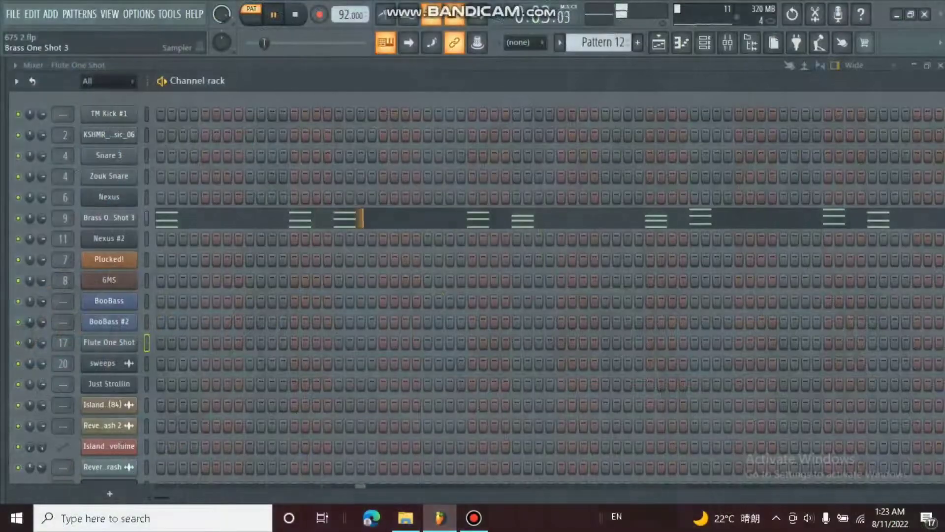
pyautogui.press('F7')
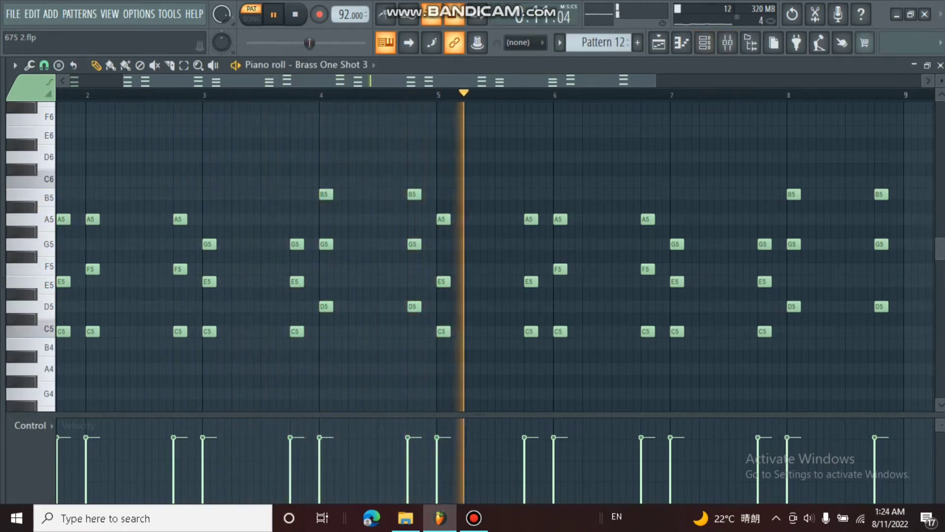
pyautogui.scroll(-2, 534, 146)
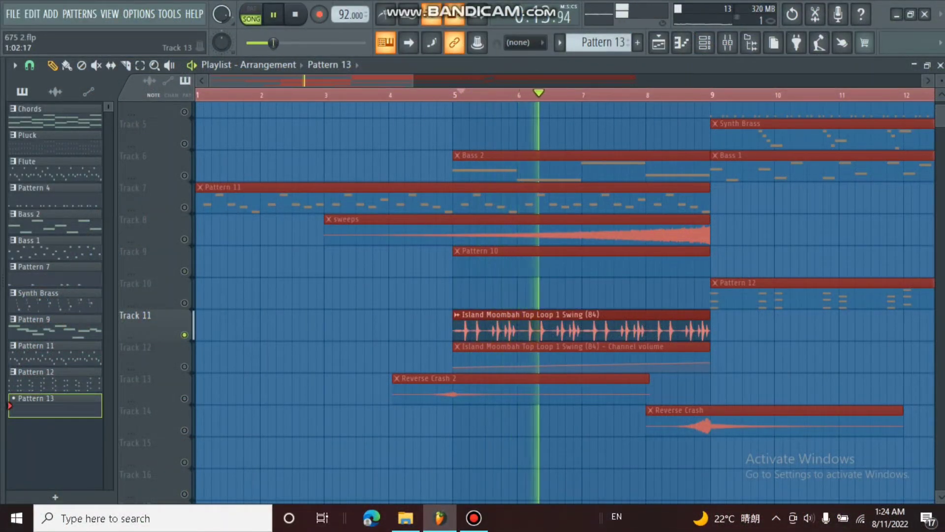
# Unmute playlist tracks 12 and 13 and audition the channel volume automation and Reverse Crash 2 with the top loop.
pyautogui.click(184, 367)
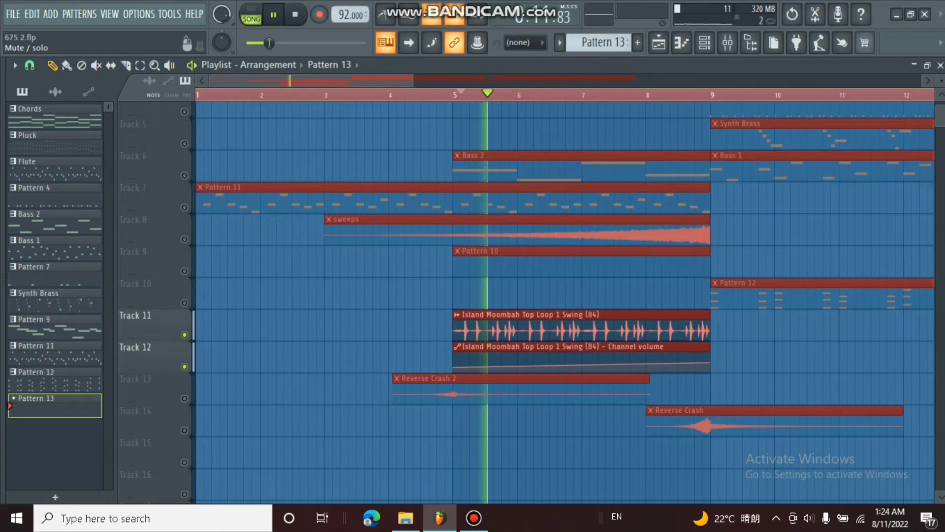
pyautogui.press('space')
pyautogui.click(184, 398)
pyautogui.press('space')
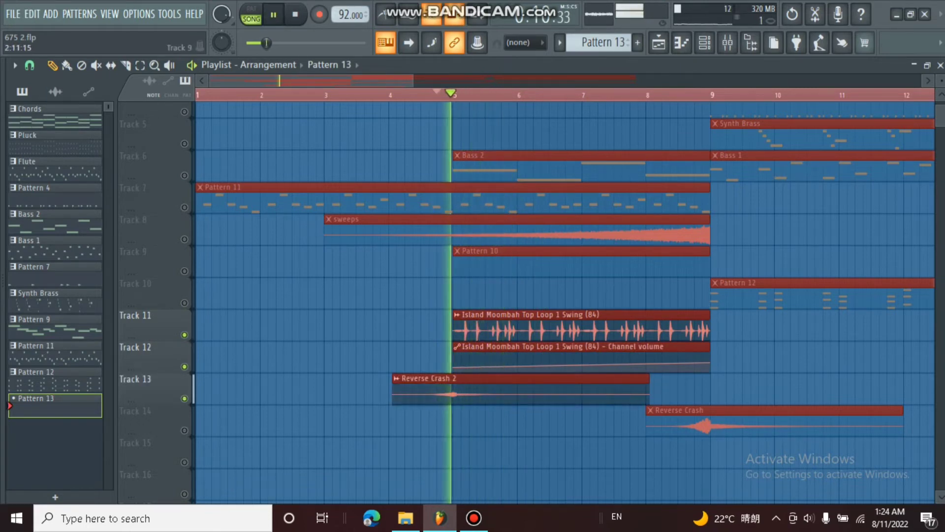
pyautogui.press('space')
# Unmute Track 8 and audition the sweeps clip together with the other enabled playlist tracks.
pyautogui.click(184, 239)
pyautogui.press('space')
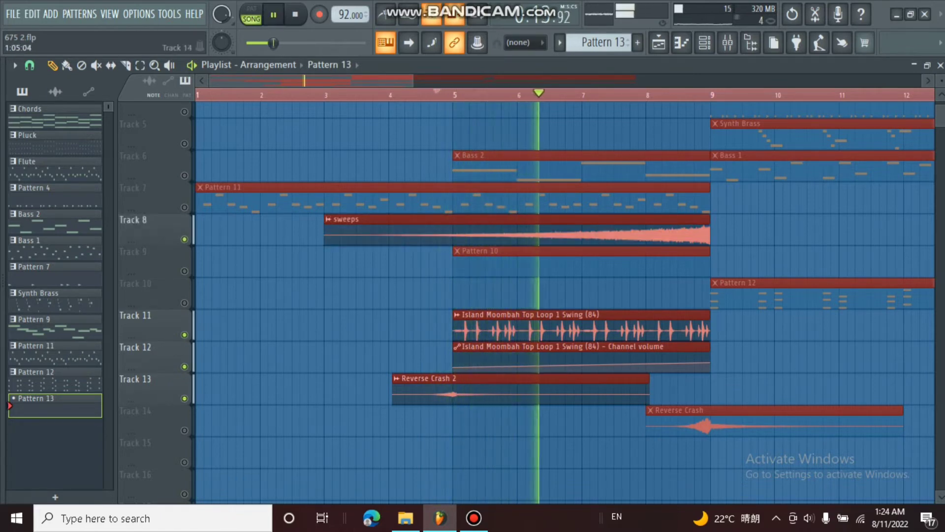
pyautogui.press('space')
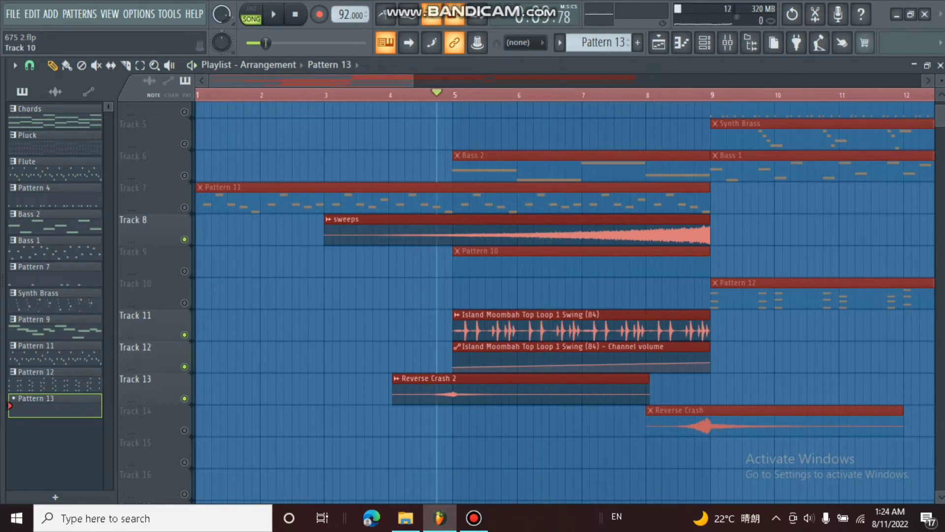
# Unmute all remaining playlist tracks and show the whole arrangement.
pyautogui.hotkey('ctrl', 'z')
pyautogui.scroll(-3, 266, 232)
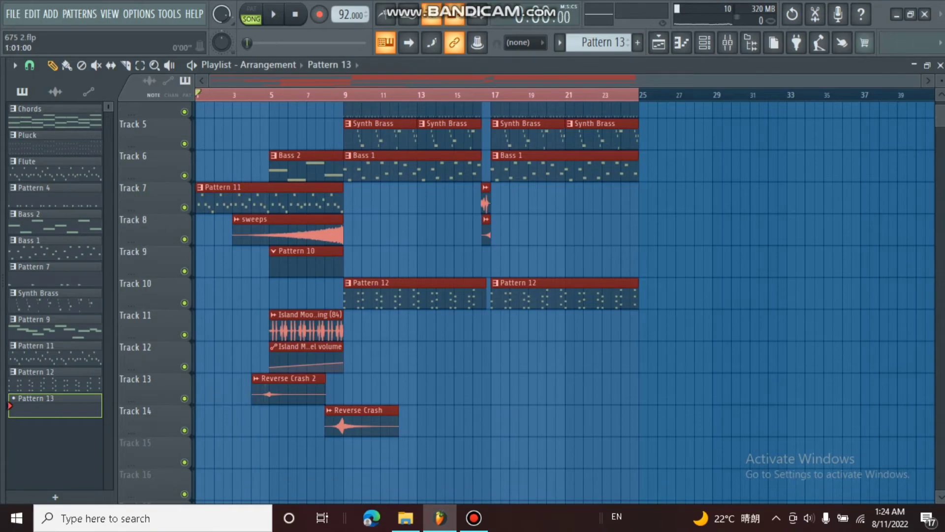
pyautogui.scroll(-2, 556, 271)
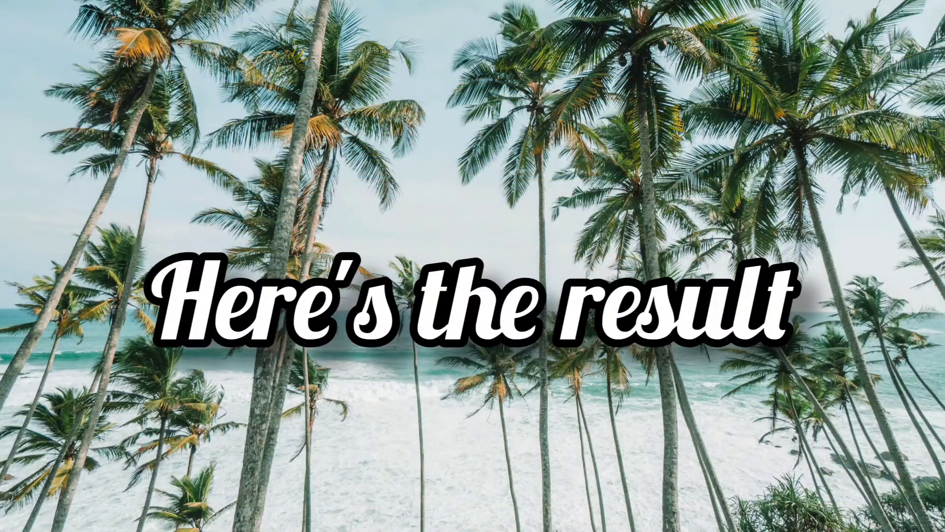